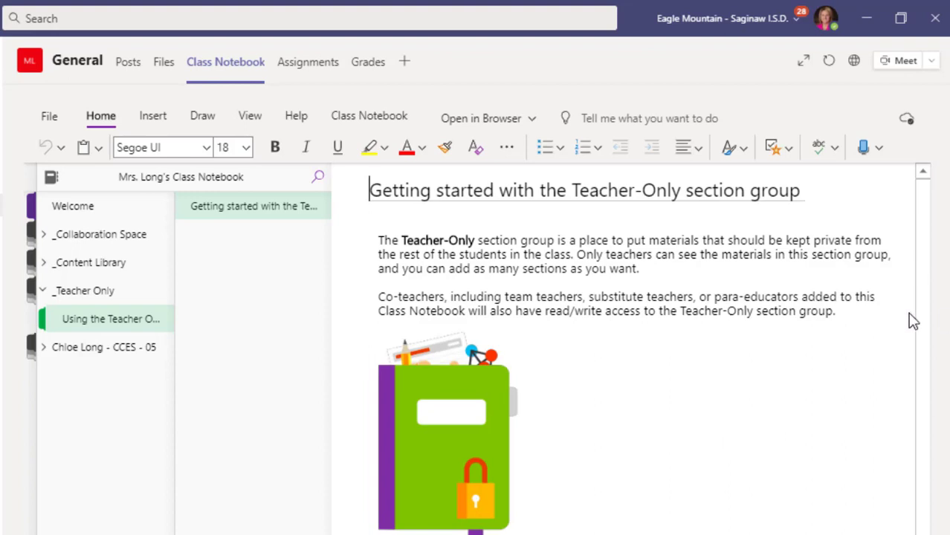
Step: Add a section named Math to the _Teacher Only section group of the class notebook
drag(923, 391, 933, 327)
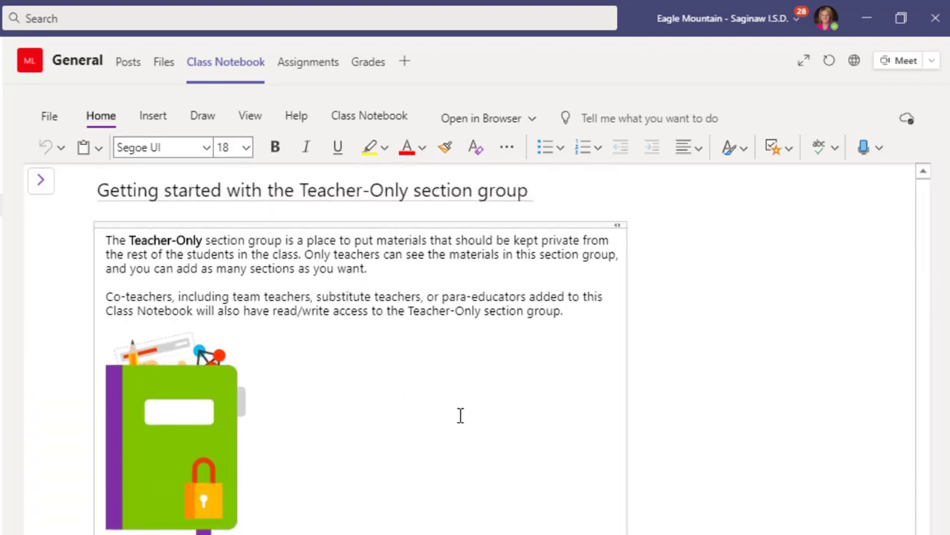
click(41, 182)
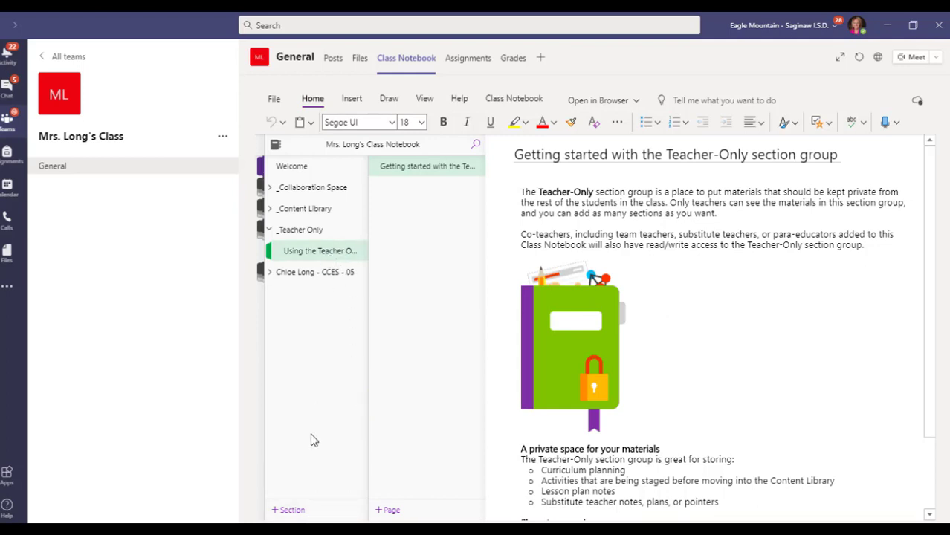
click(292, 510)
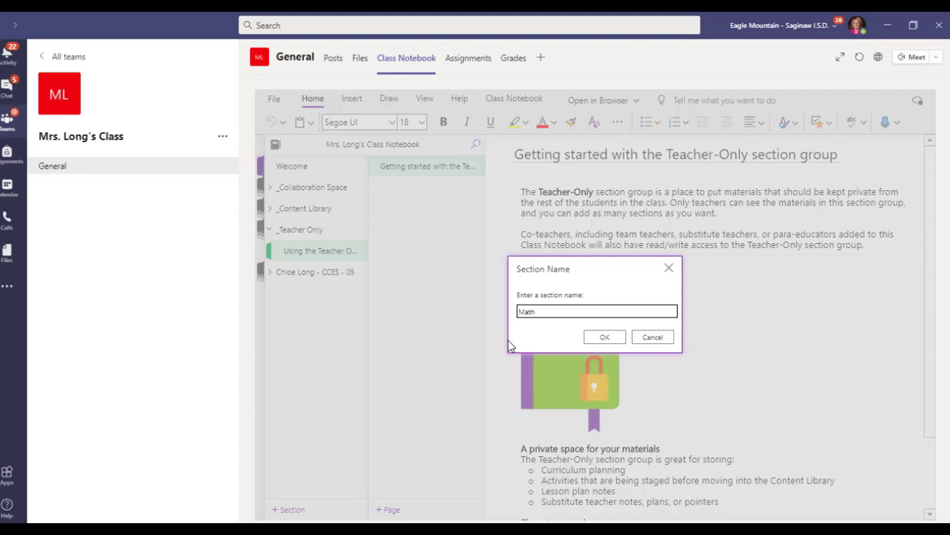
click(602, 336)
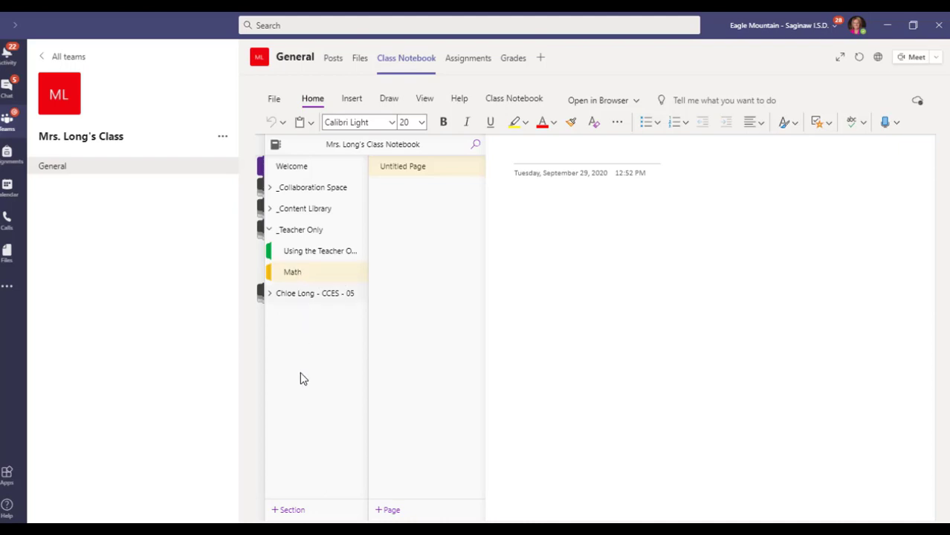
Step: Add a section named Science to the _Teacher Only section group
click(291, 510)
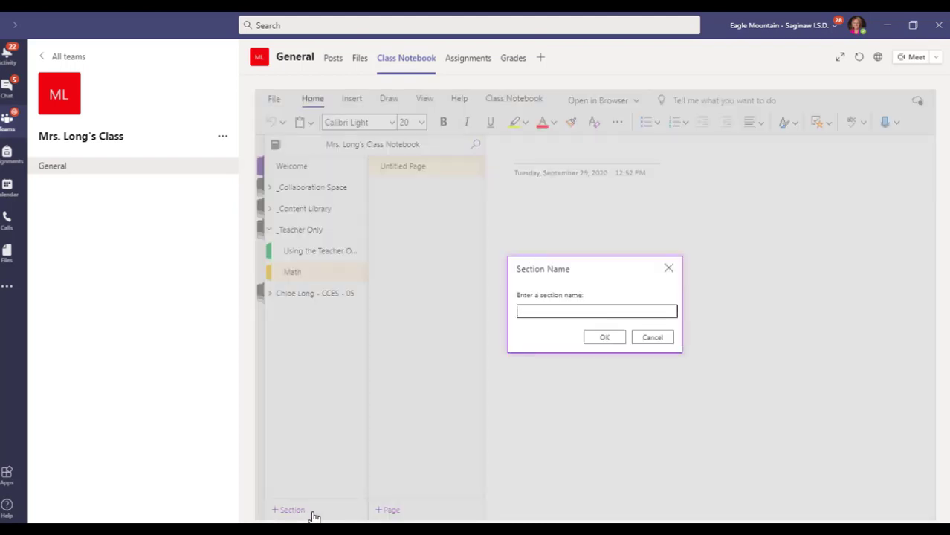
text(Scienvce)
key(Return)
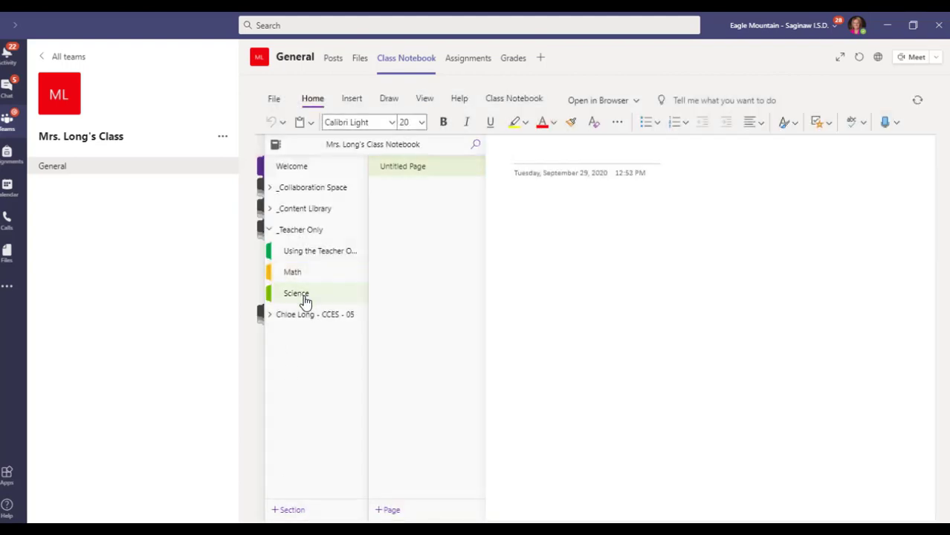
Step: Delete the default "Using the Teacher Only" section from the _Teacher Only group and confirm the deletion
right_click(321, 256)
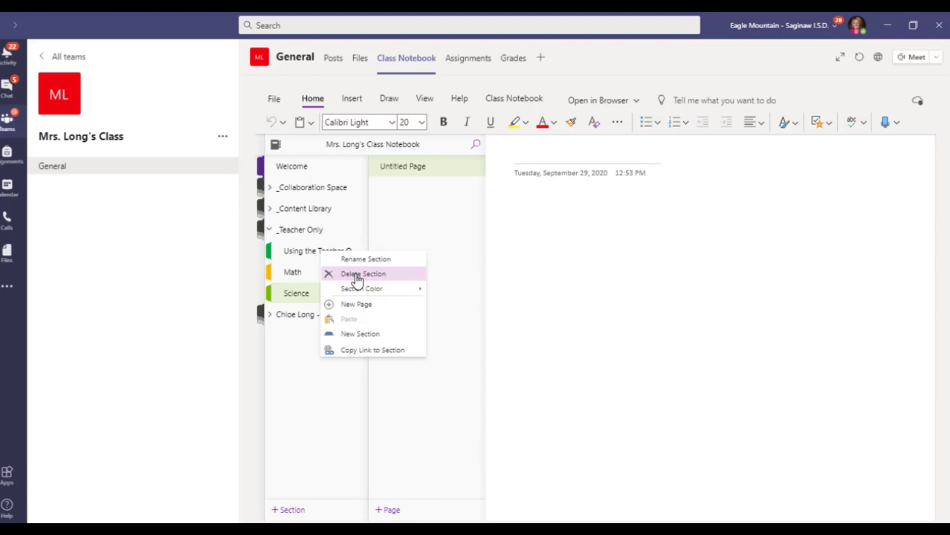
click(356, 275)
click(611, 342)
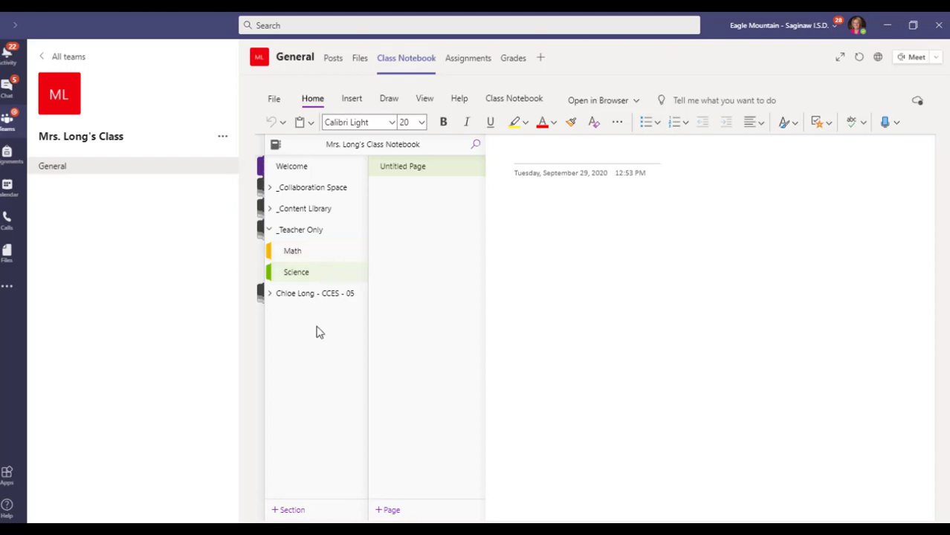
Step: Add a section named ELA to the _Teacher Only section group
click(292, 509)
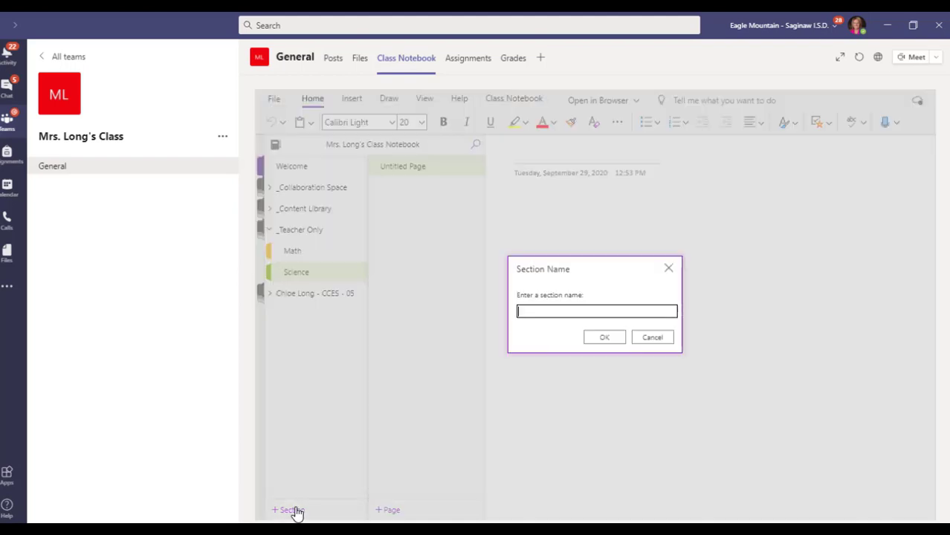
text(ELa)
key(BackSpace)
key(BackSpace)
text(LA)
key(Return)
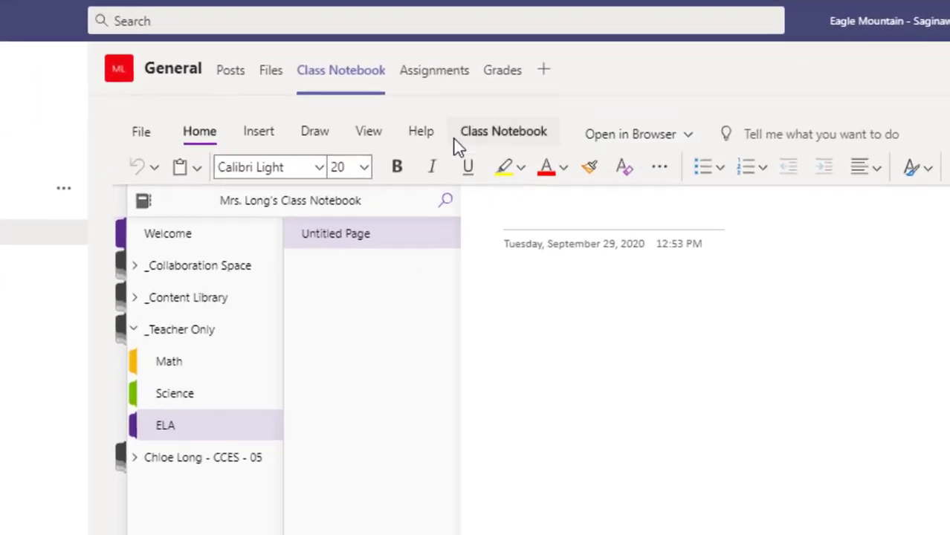
Step: Open the notebook in the OneNote desktop app and title the Math section's blank page "Division Mid Check"
click(671, 137)
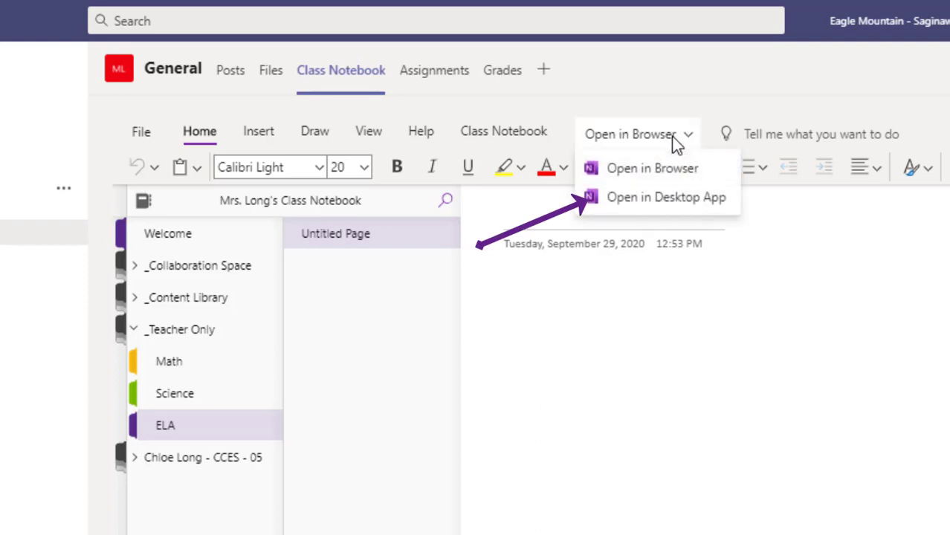
click(674, 199)
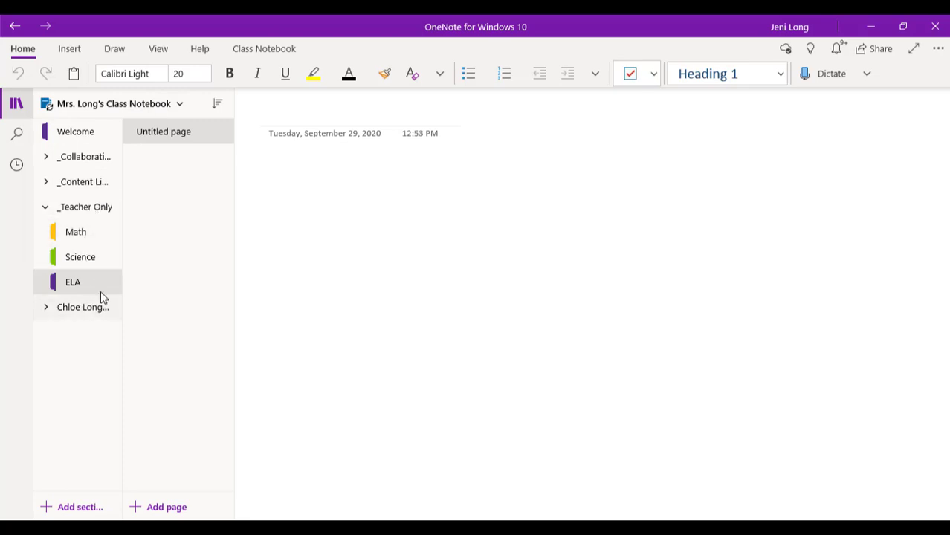
click(103, 238)
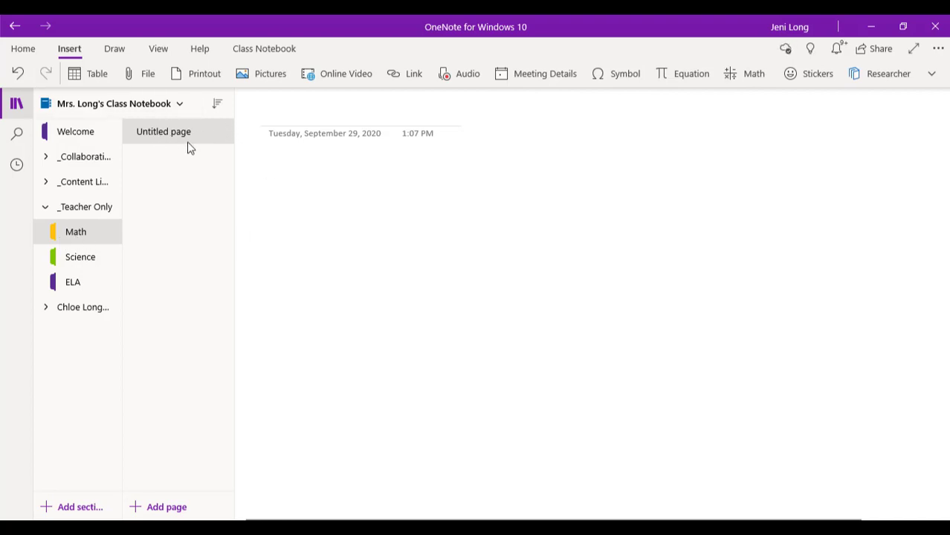
click(299, 117)
text(Divisio)
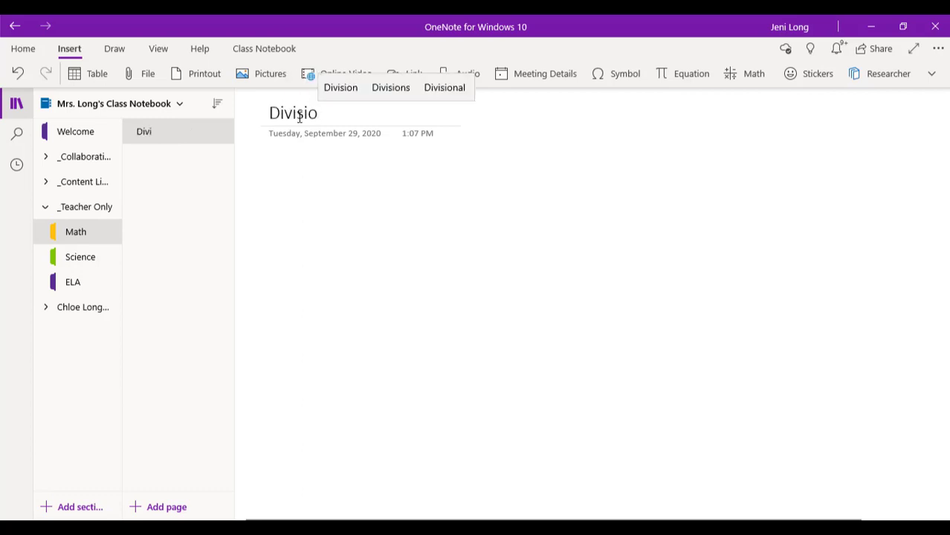
text(n Mid Check)
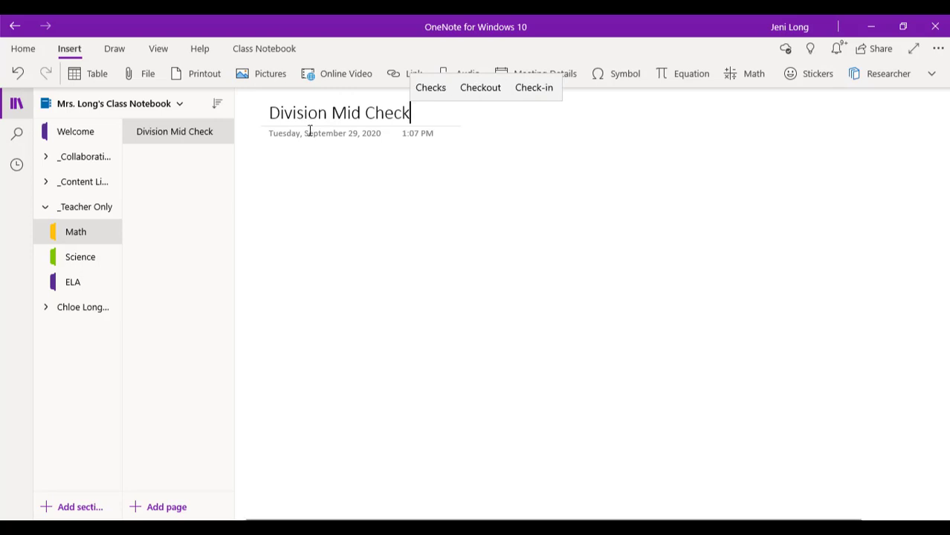
Step: Insert the PDF "Mid Point Division check.docx" from Downloads as a printout below the page title
click(266, 170)
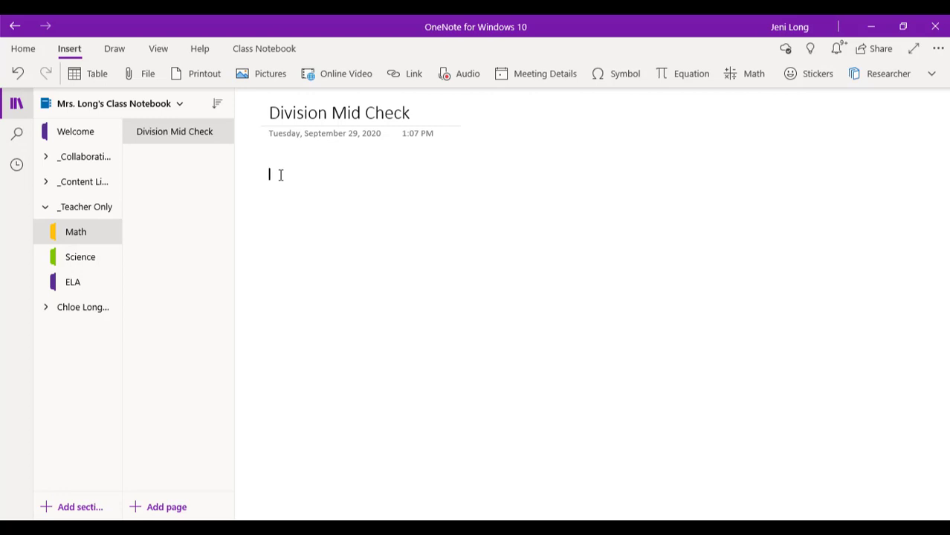
click(182, 72)
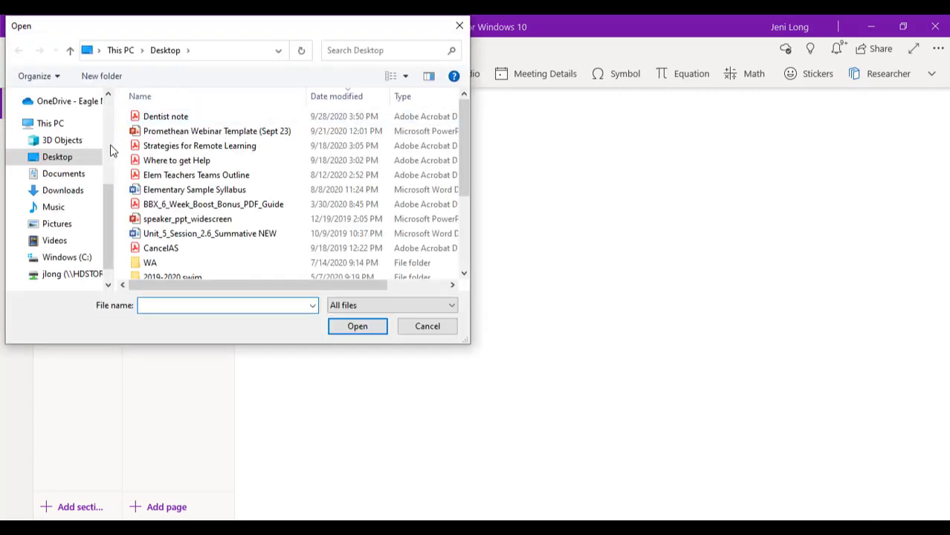
click(62, 190)
click(182, 142)
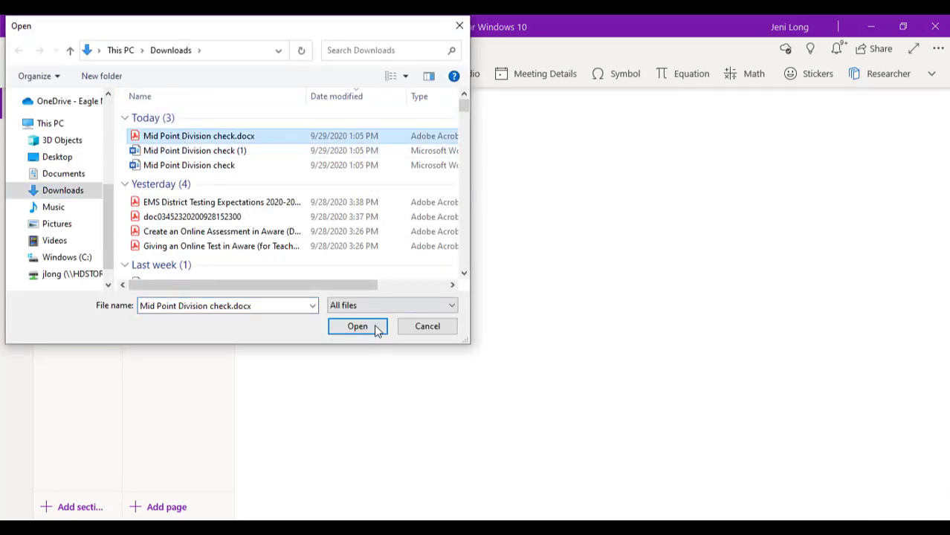
click(374, 325)
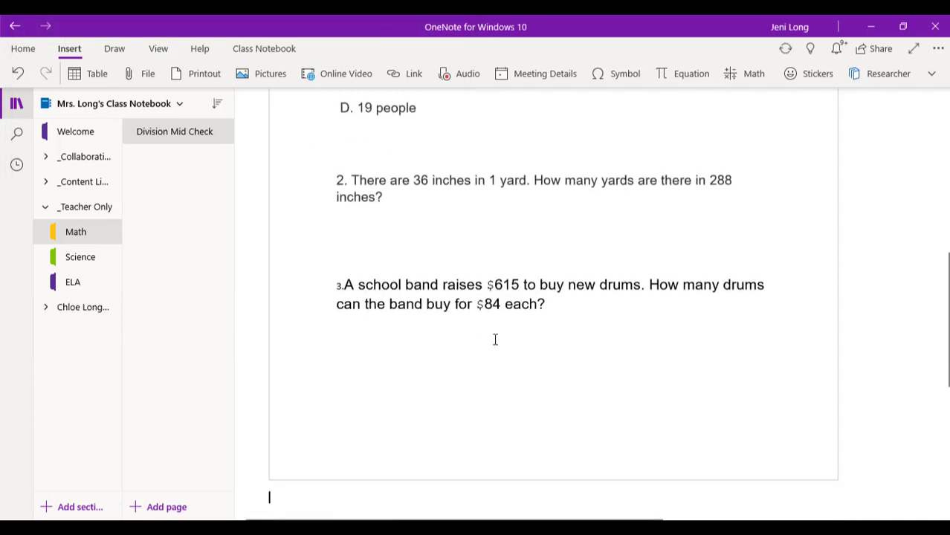
Step: Remove the attached PDF file icon above the inserted worksheet printout
scroll(495, 340, up, 2)
scroll(495, 340, up, 10)
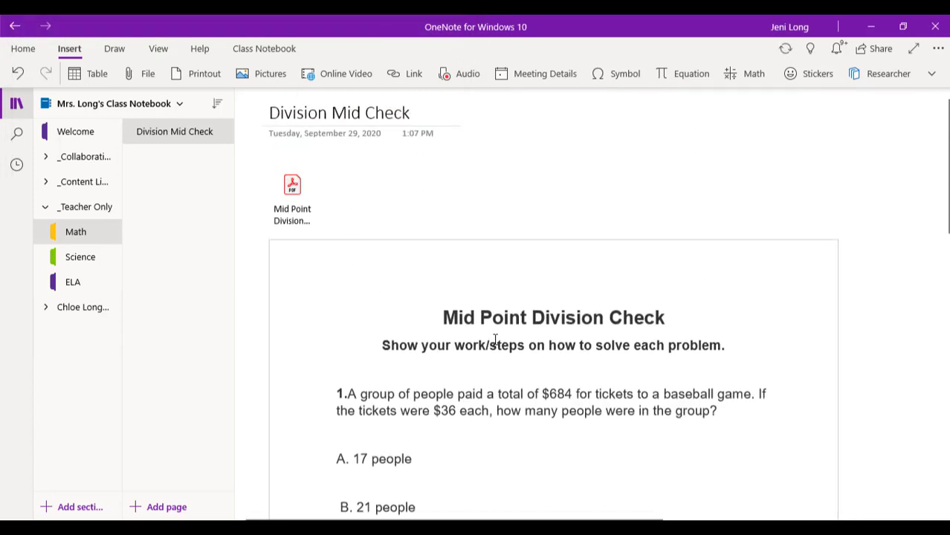
scroll(495, 339, down, 3)
scroll(495, 340, up, 4)
click(292, 190)
key(Delete)
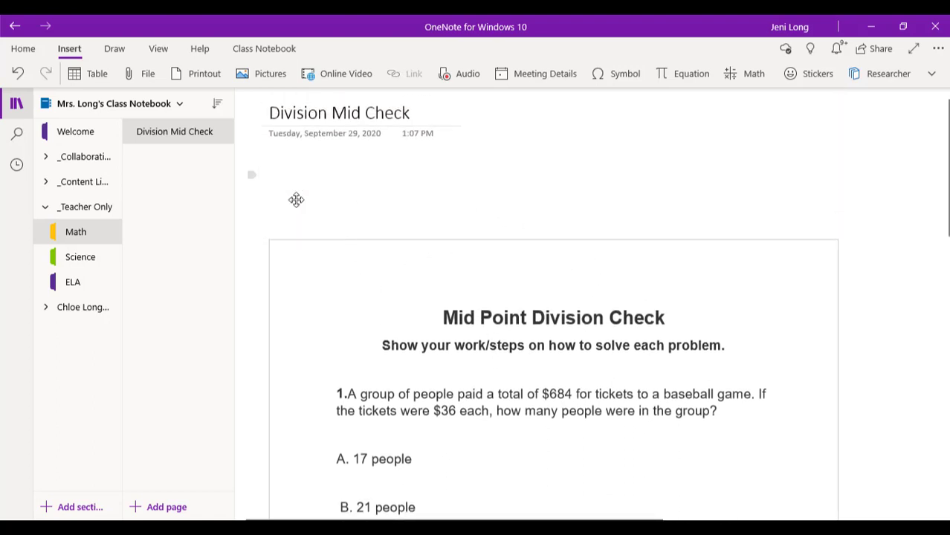
Step: Move the worksheet printout up beneath the page title and enlarge it slightly from its upper corners
click(418, 302)
drag(418, 303, 417, 229)
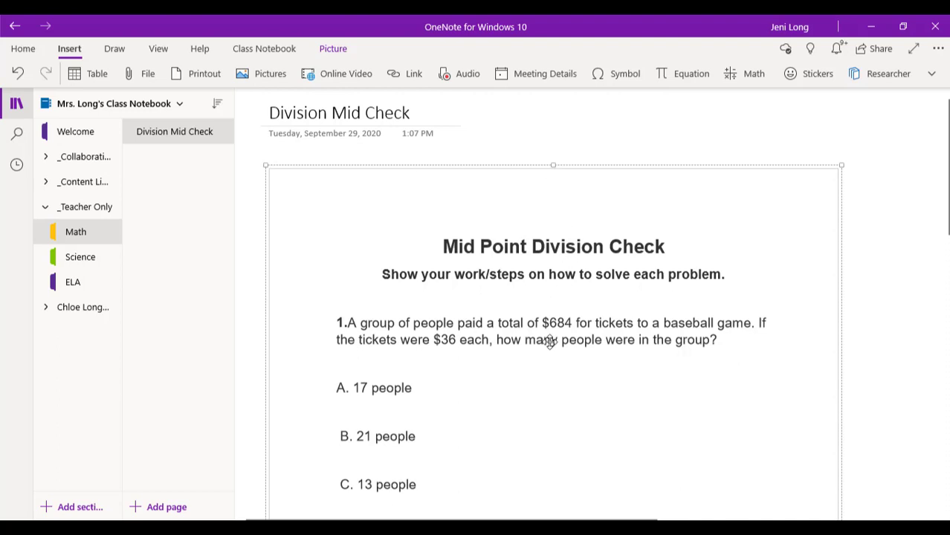
mouse_move(266, 167)
mouse_down()
mouse_move(362, 262)
mouse_move(271, 206)
mouse_move(264, 163)
mouse_up()
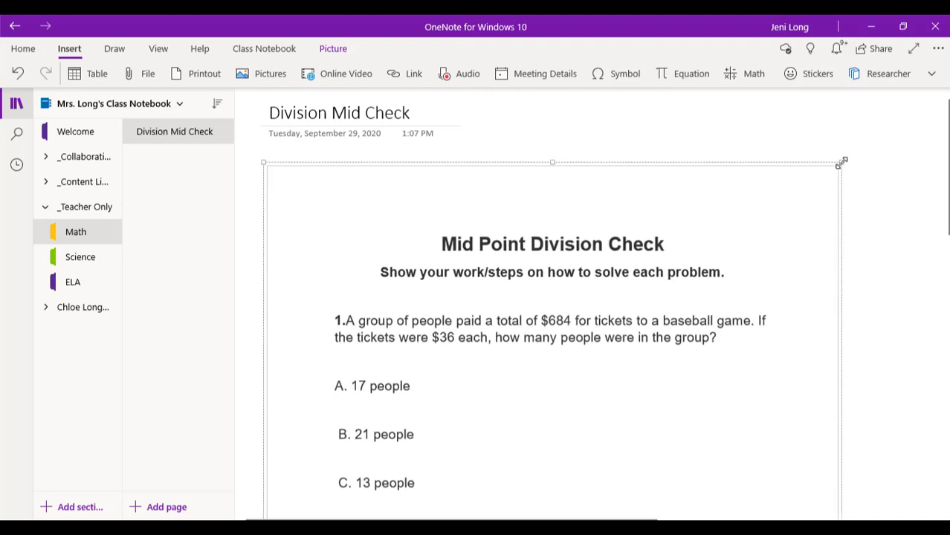
mouse_move(842, 161)
mouse_down()
mouse_move(744, 239)
mouse_move(827, 152)
mouse_move(847, 153)
mouse_up()
Step: Delete the worksheet printout and undo the deletion
key(Delete)
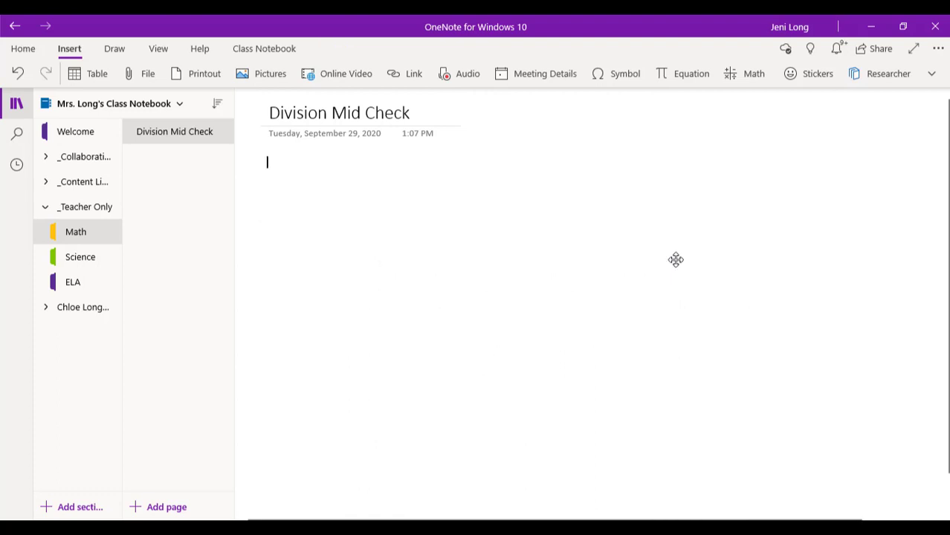
key(ctrl+z)
scroll(563, 297, up, 1)
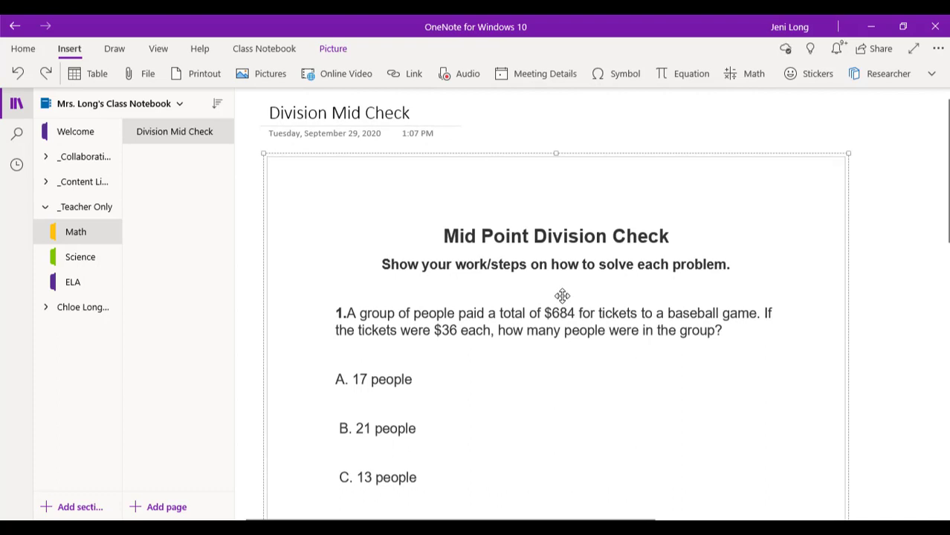
Step: Set the worksheet printout as the page background
right_click(373, 170)
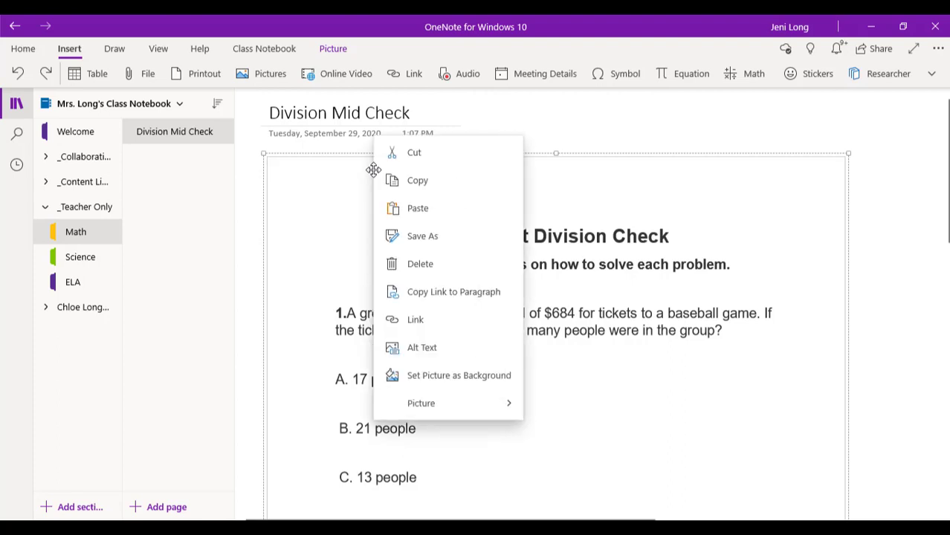
click(484, 375)
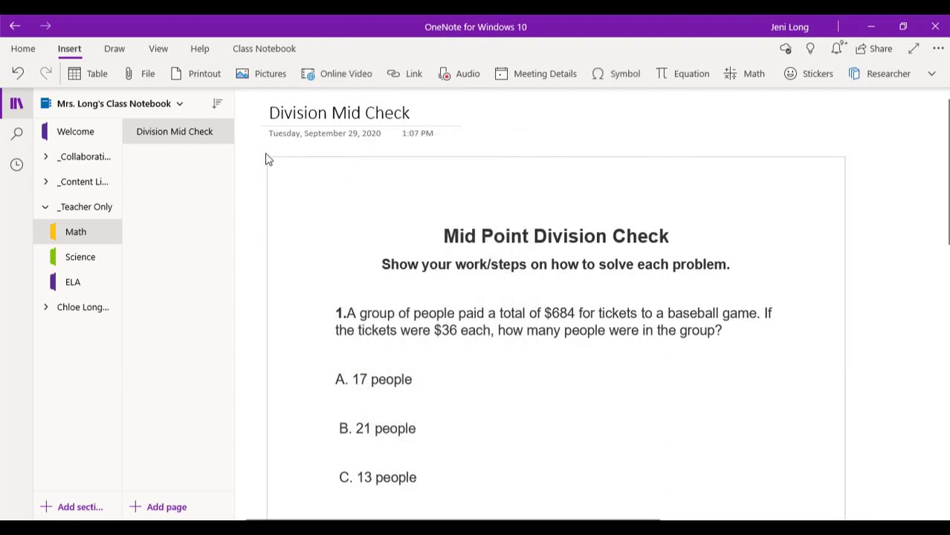
Step: Check whether the background worksheet can still be selected and review its questions from beginning to end
click(471, 190)
click(755, 208)
click(585, 408)
scroll(407, 298, down, 10)
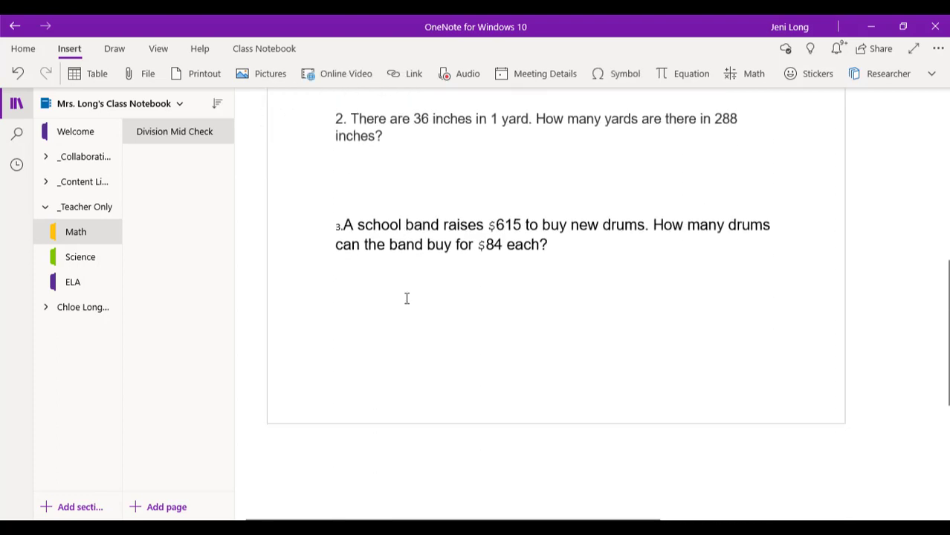
scroll(406, 298, up, 10)
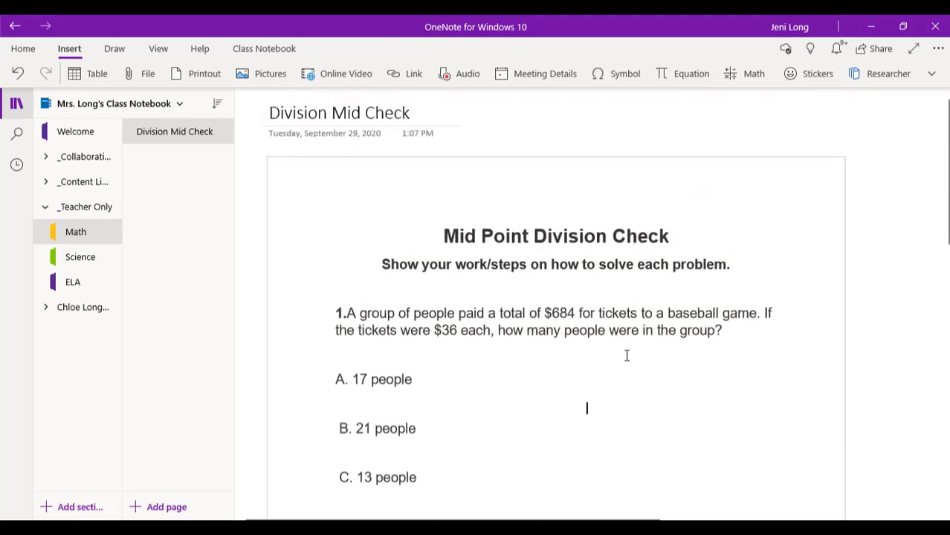
scroll(627, 356, down, 2)
scroll(626, 354, up, 2)
Step: Try out a movable text note reading "Please go ahead" above the worksheet and remove it
text(Please g)
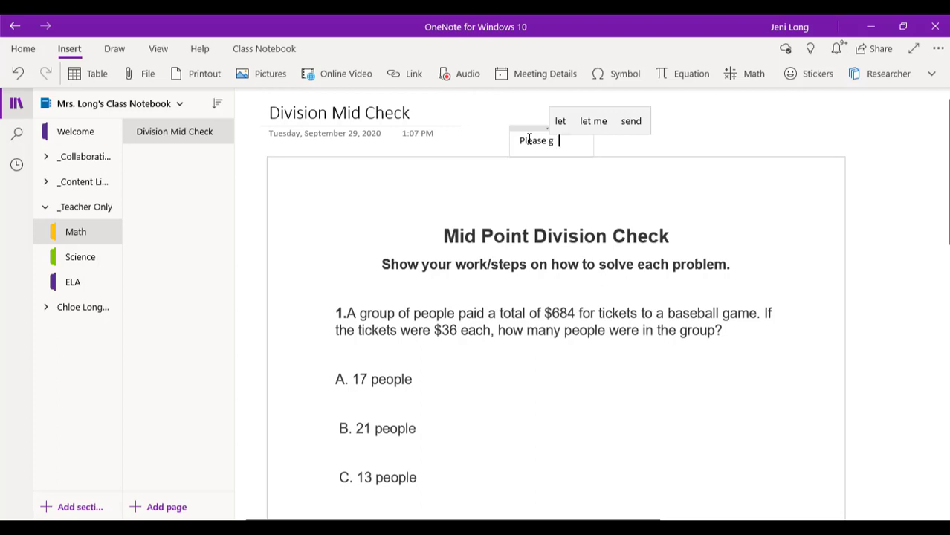
text(o ahead)
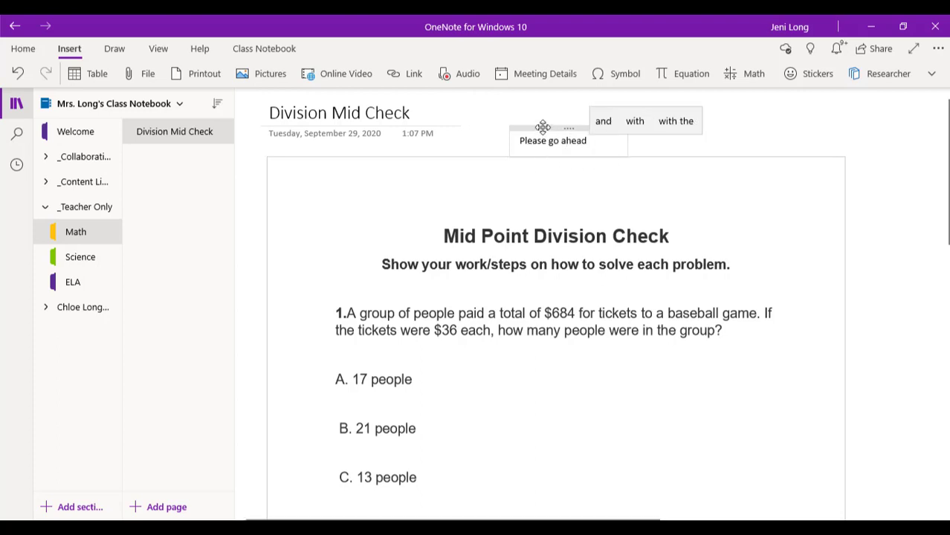
drag(543, 126, 561, 127)
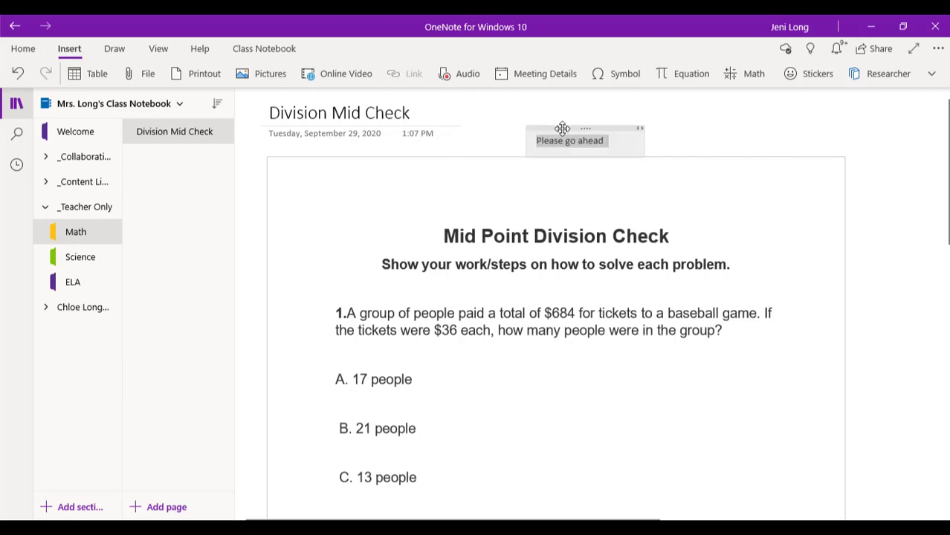
key(Delete)
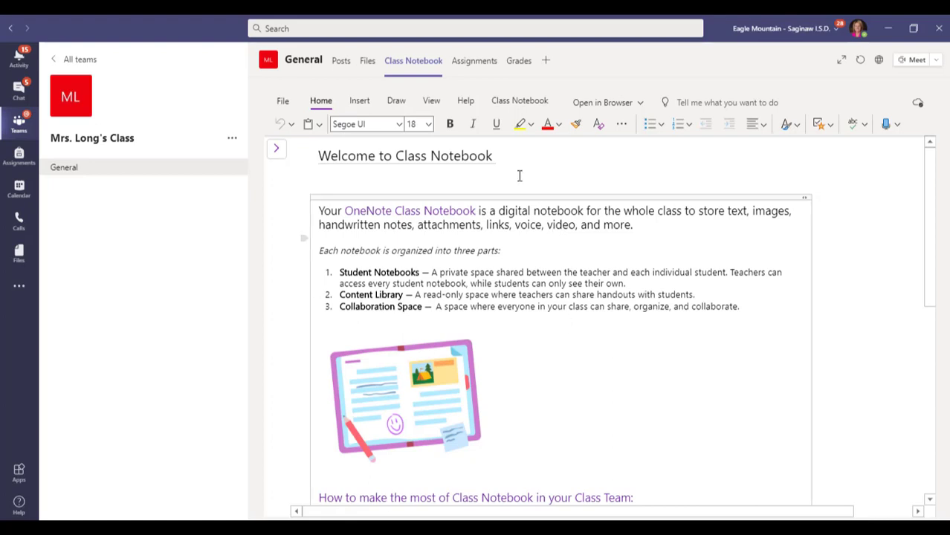
Step: Create a new assignment for the class and title it "Division Mid Point Check"
click(474, 64)
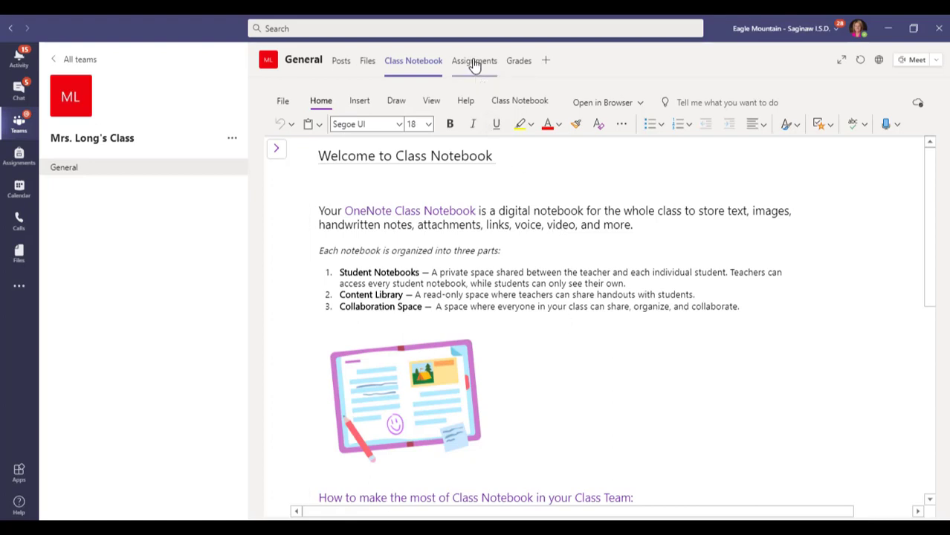
click(316, 501)
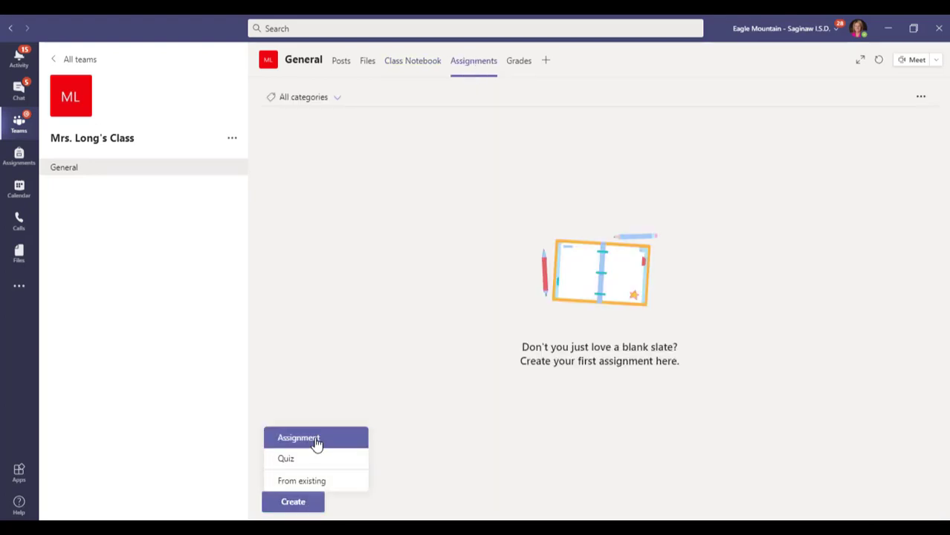
click(314, 440)
click(482, 161)
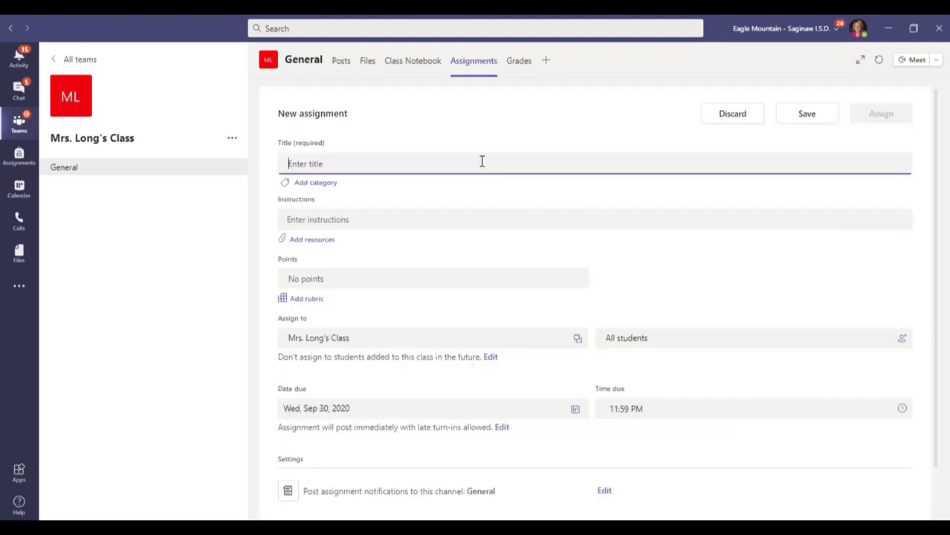
text(Mid p)
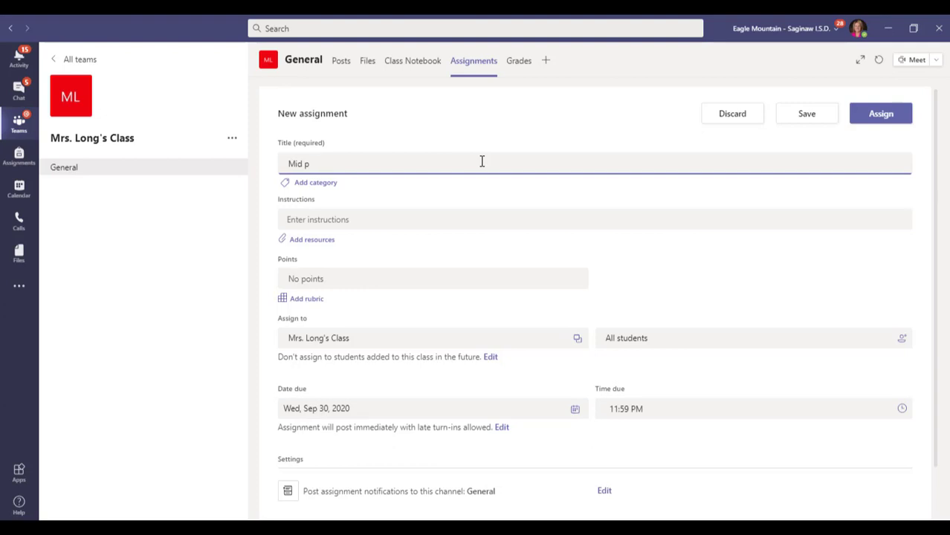
key(BackSpace)
key(BackSpace)
text(Division Mid Point Check)
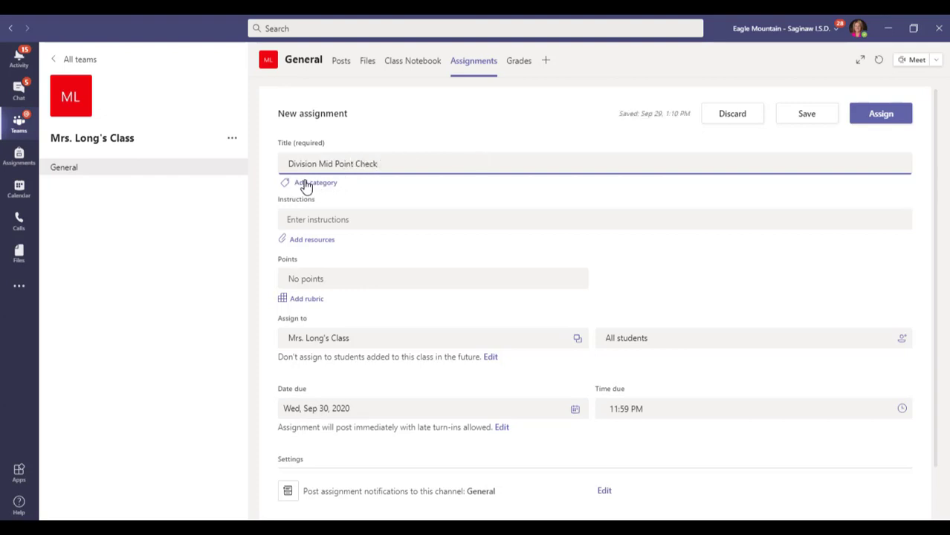
Step: Add a new category named "Math" to the assignment
click(307, 186)
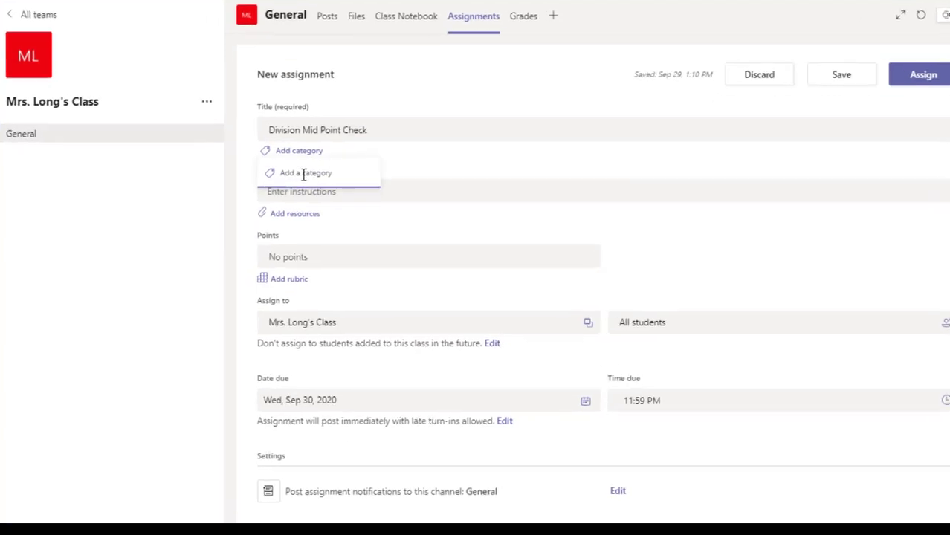
text(Math)
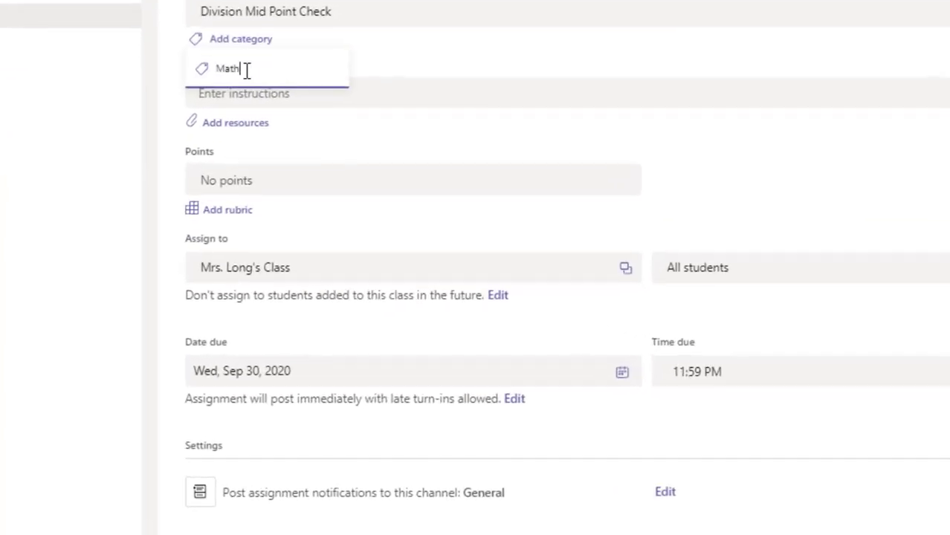
key(Return)
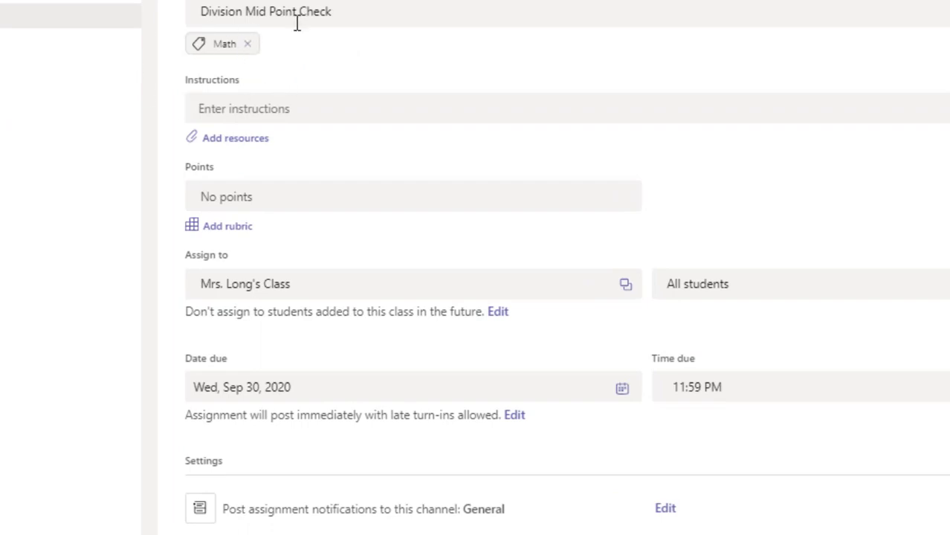
Step: Enter the assignment instructions "Please complete the following assignment."
click(308, 103)
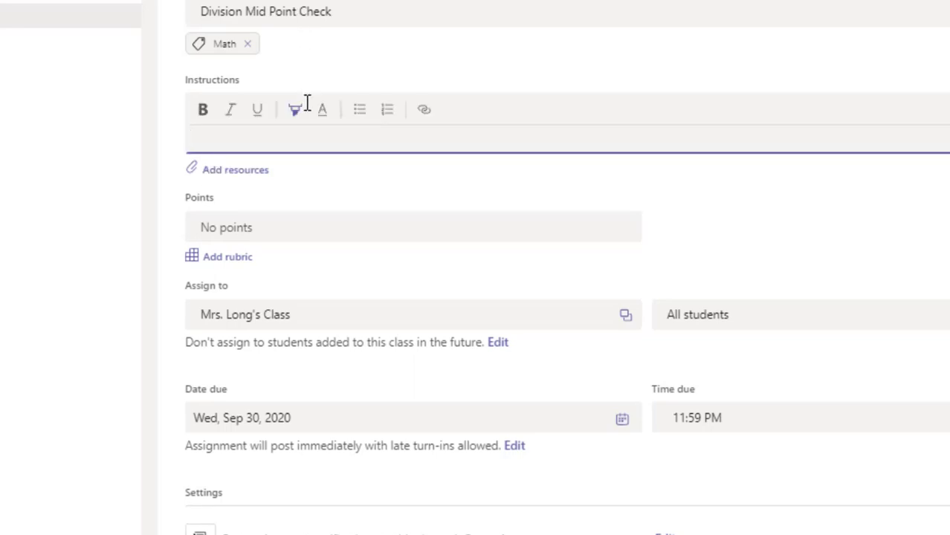
text(Please complete th)
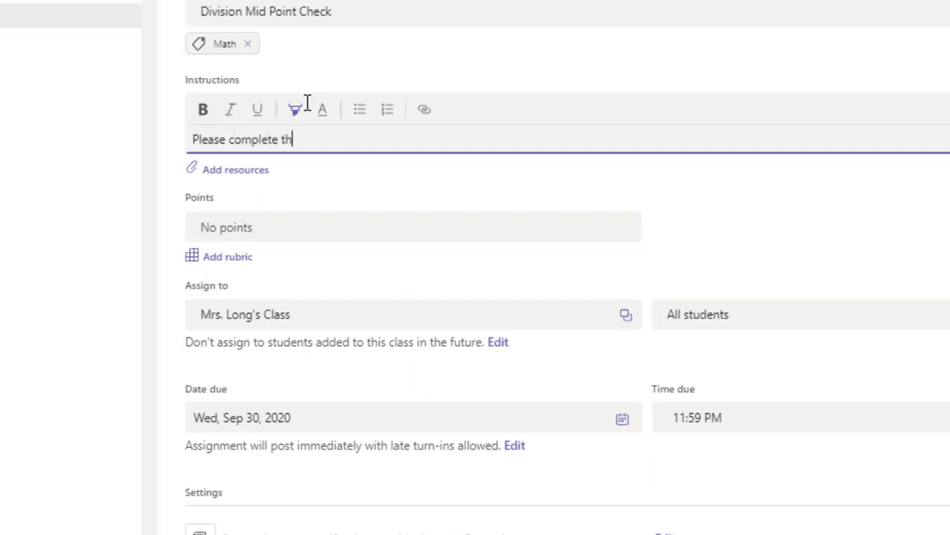
text(e following )
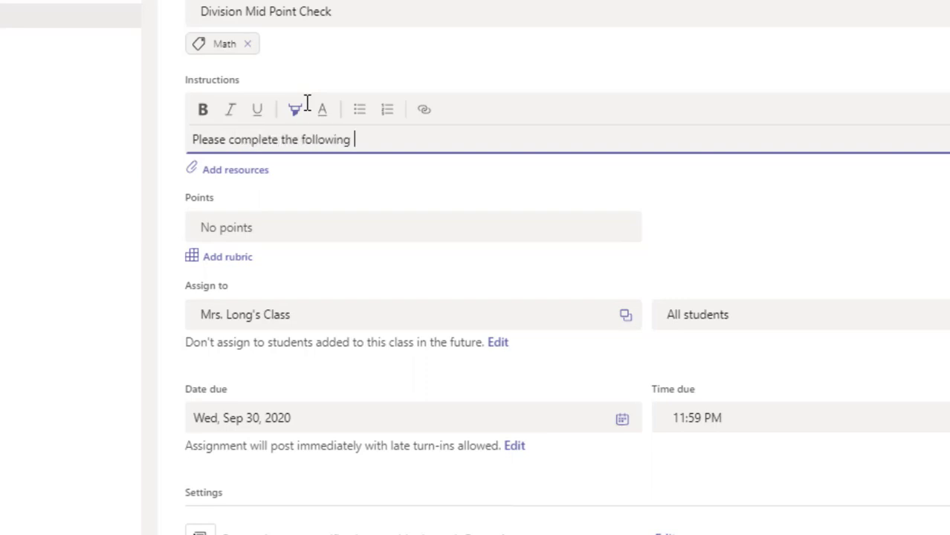
text(assignment)
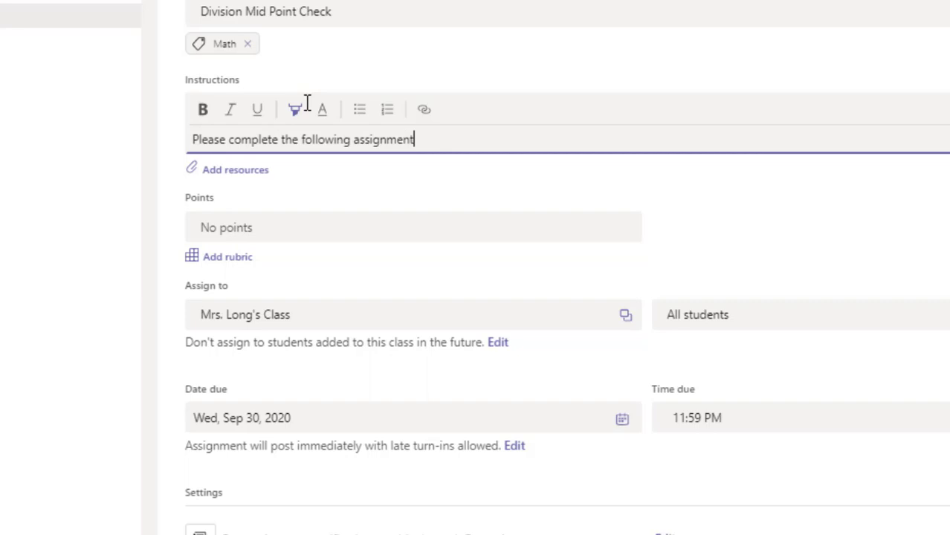
text(.)
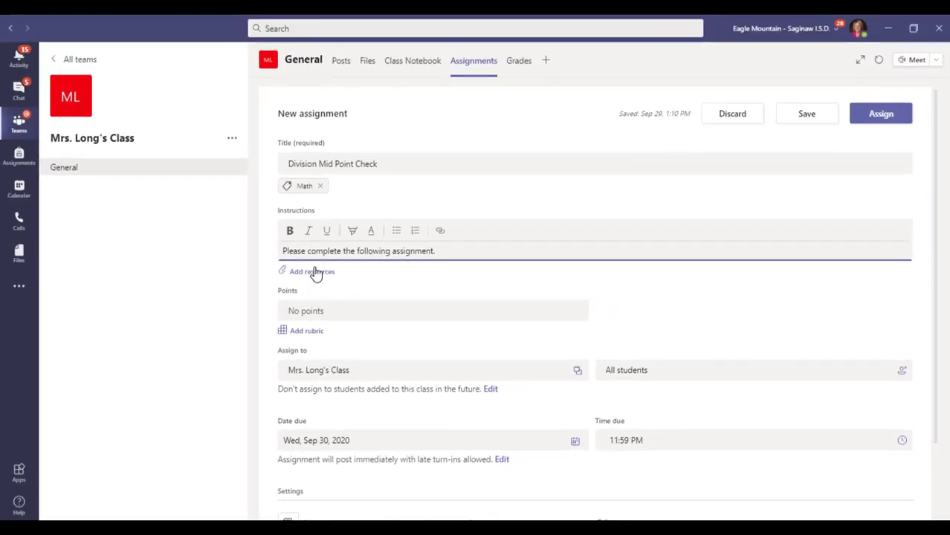
Step: Attach the Division Mid Check page from the class notebook's _Teacher Only Math section, with the students' Math section as its destination
click(315, 272)
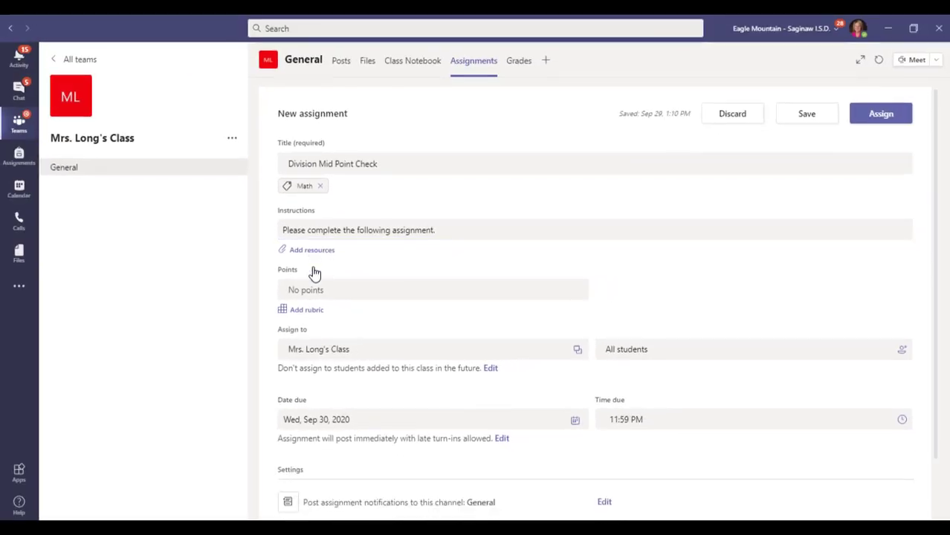
click(312, 251)
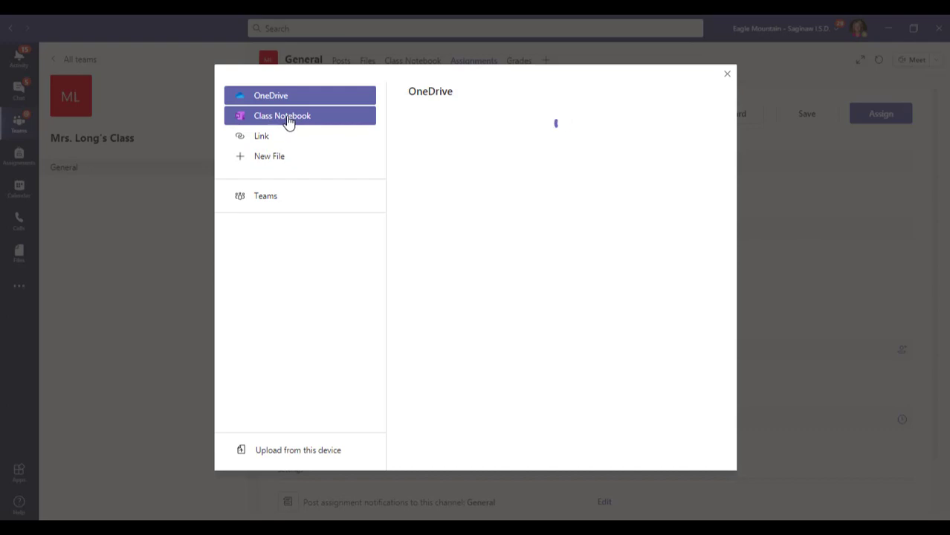
click(288, 121)
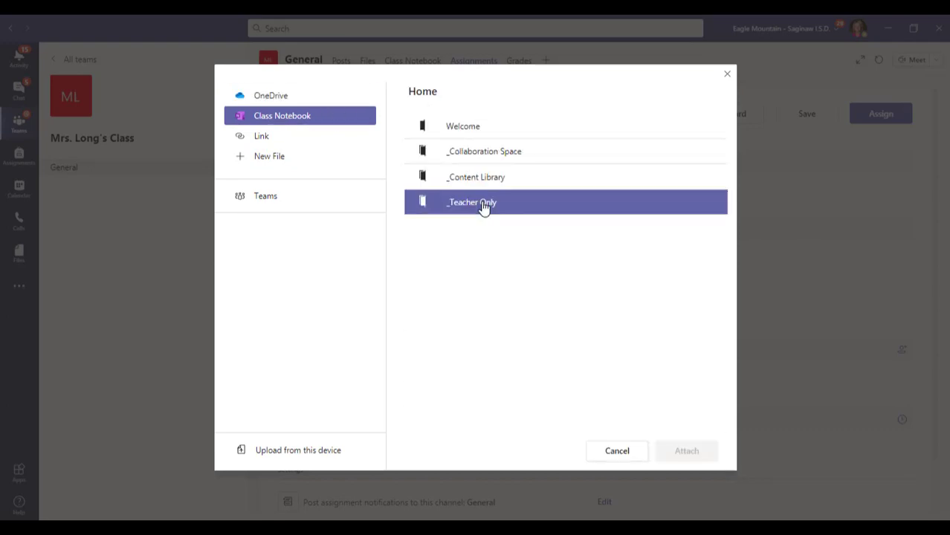
click(484, 207)
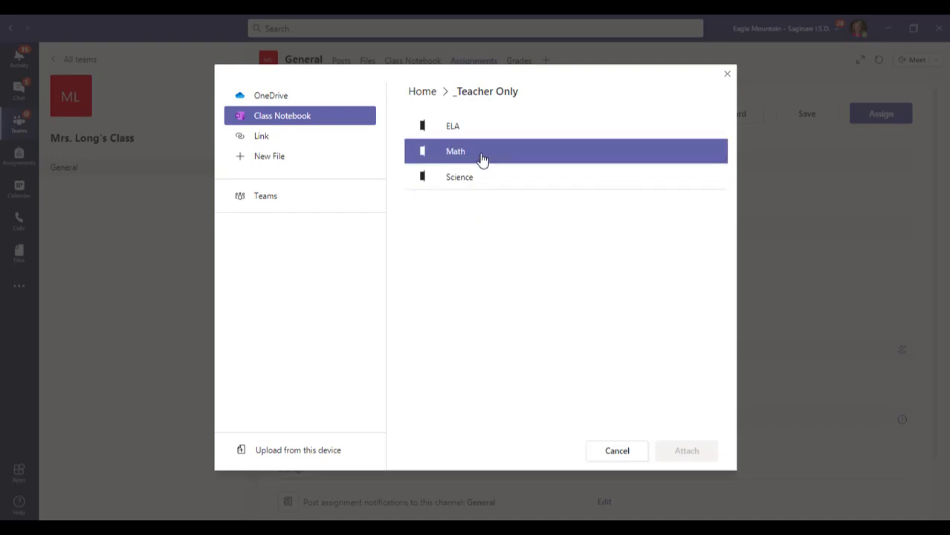
click(482, 159)
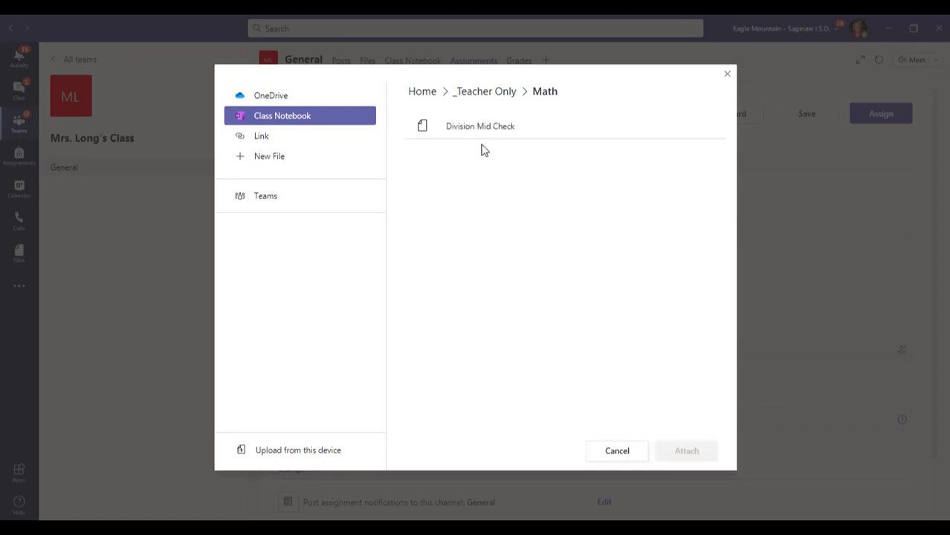
click(497, 131)
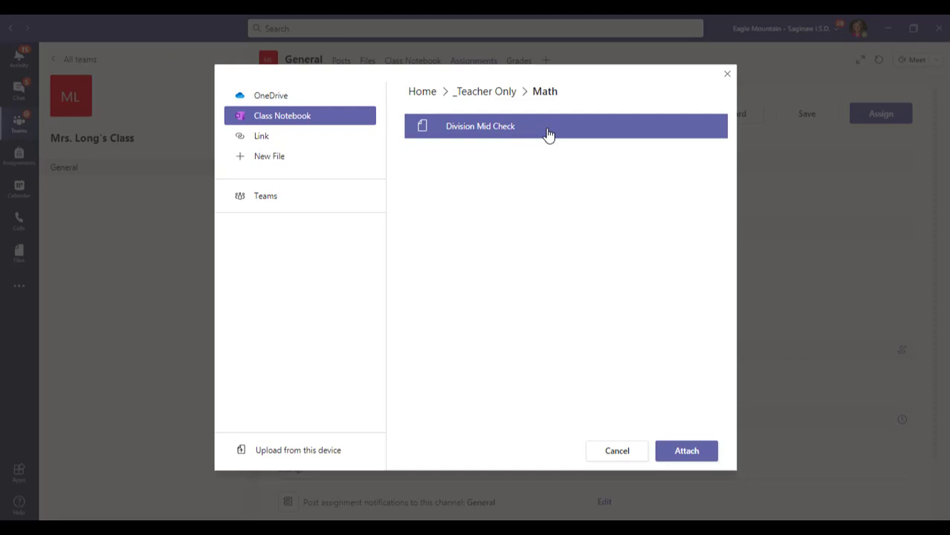
click(695, 450)
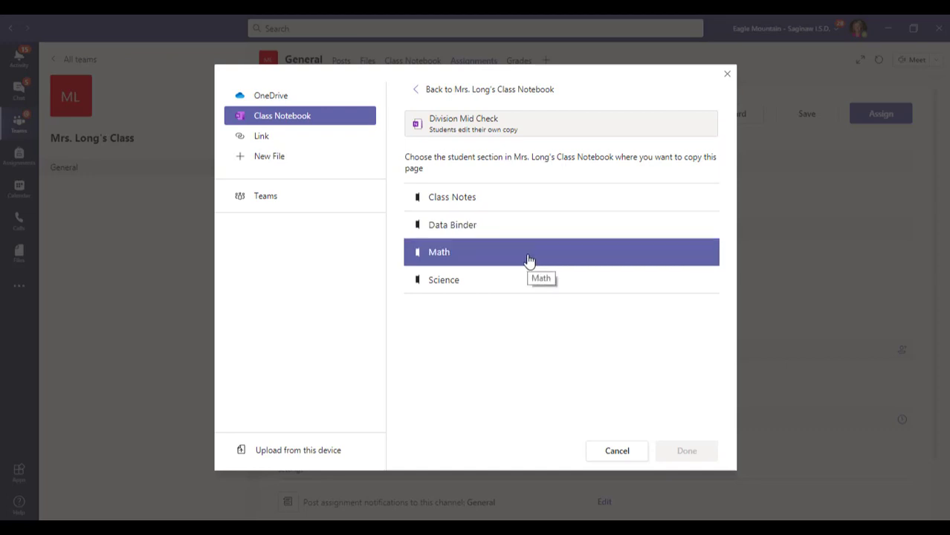
click(535, 257)
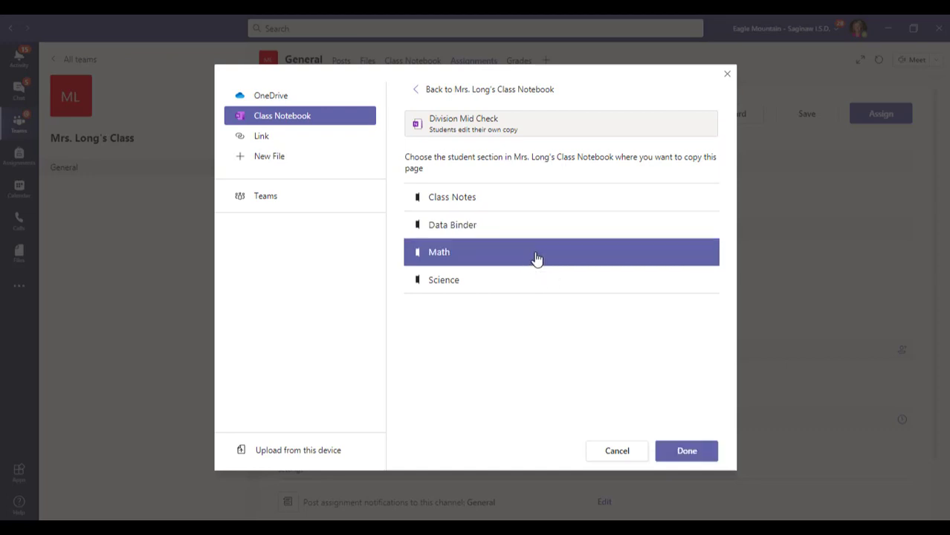
click(700, 455)
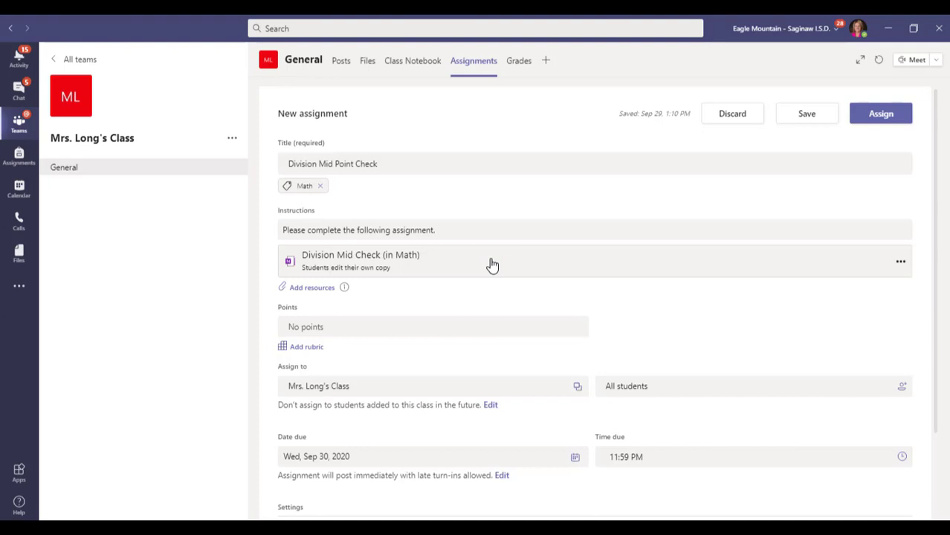
Step: Review the assignment's points, recipients, due date and settings, and assign it to the class
scroll(492, 265, down, 3)
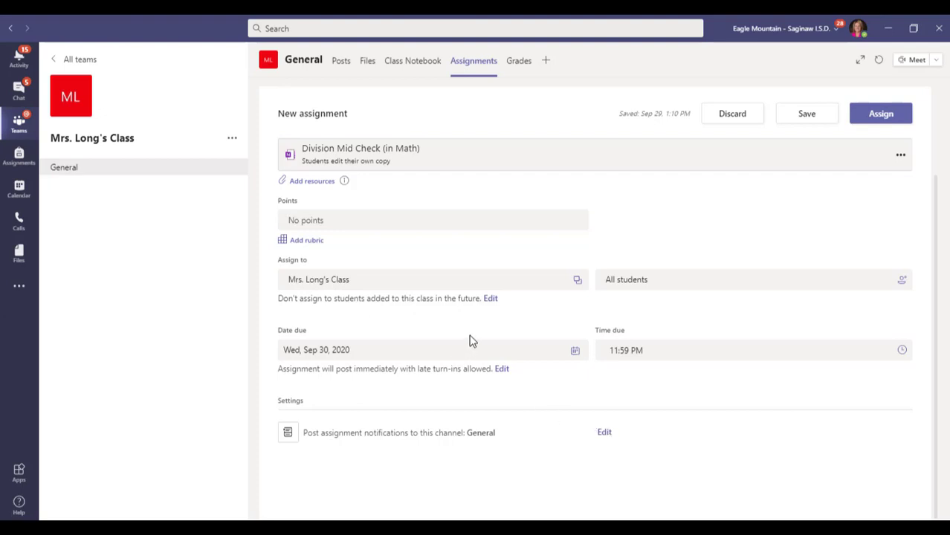
scroll(468, 341, up, 1)
scroll(469, 342, up, 1)
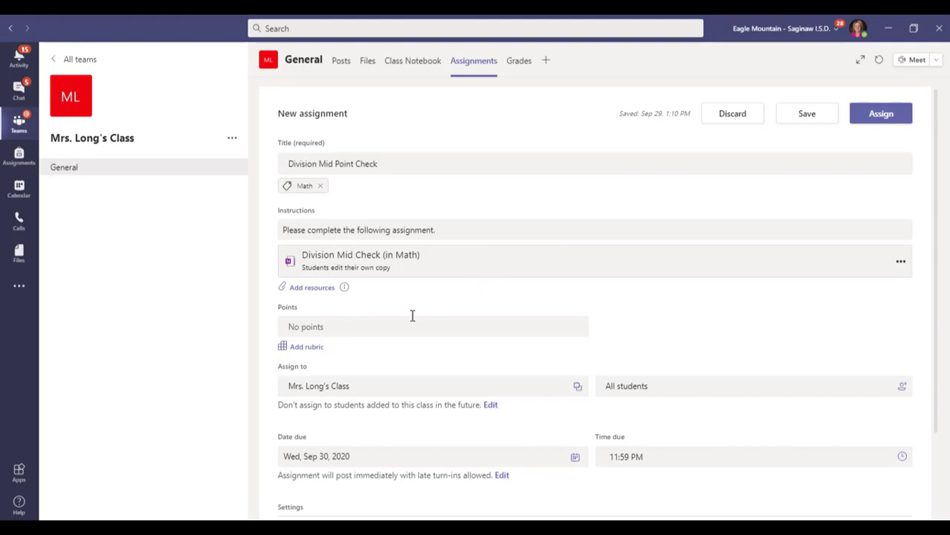
scroll(452, 319, down, 3)
scroll(454, 320, up, 2)
scroll(454, 320, up, 1)
click(881, 113)
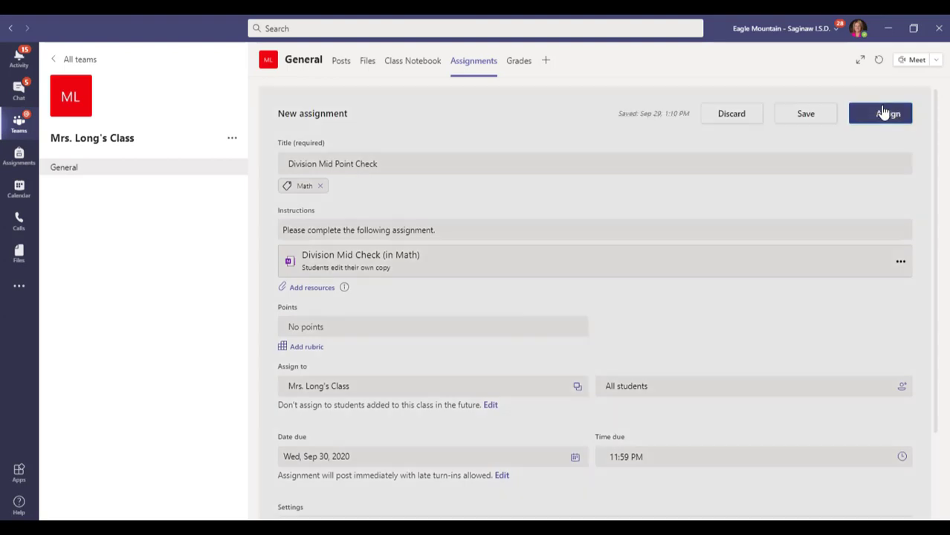